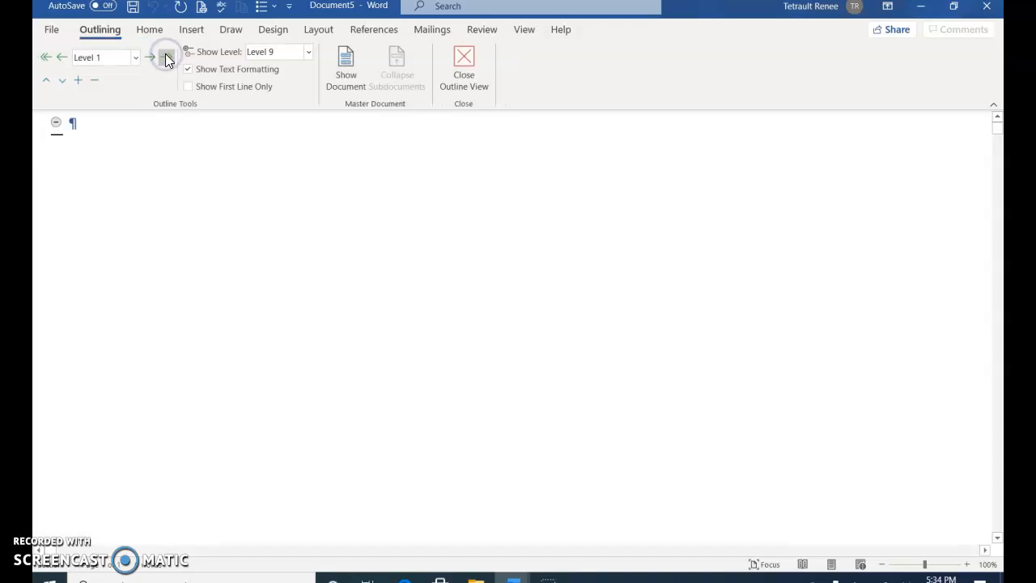
- Show the master document tools and insert IL_WD_9_RaisingWorkshopPrices as a subdocument without renaming any of its styles
click(348, 74)
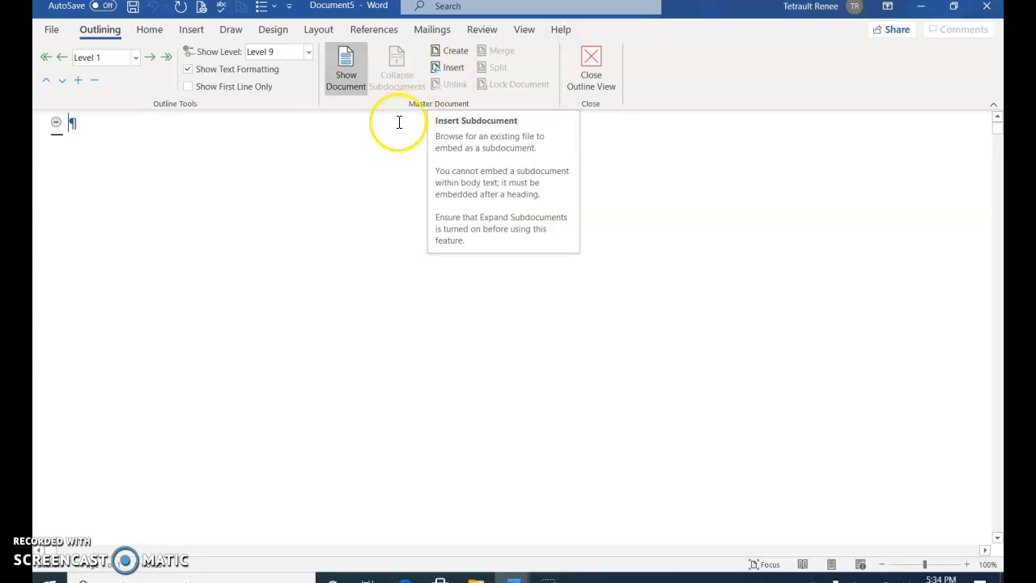
click(438, 68)
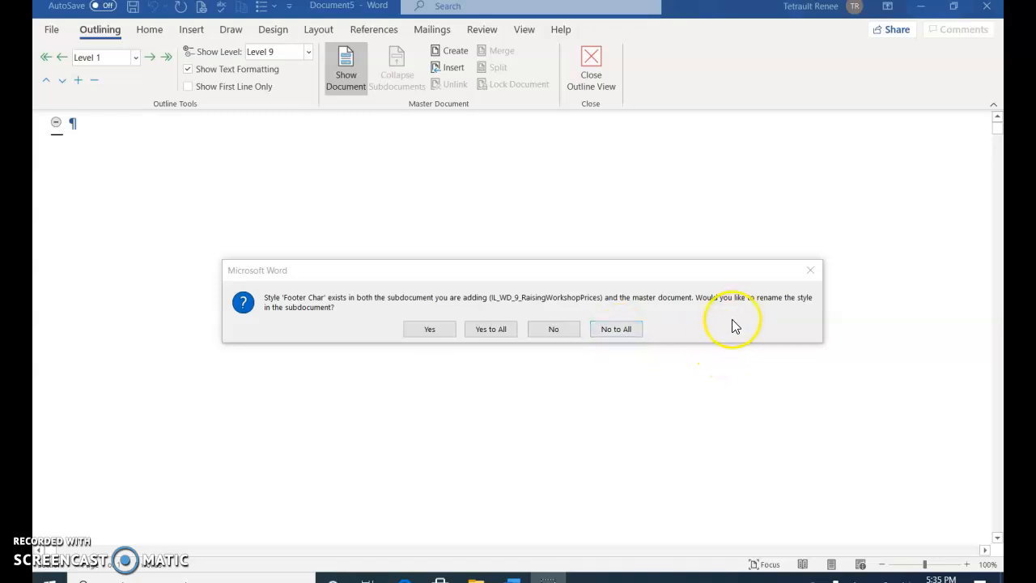
click(616, 329)
click(615, 320)
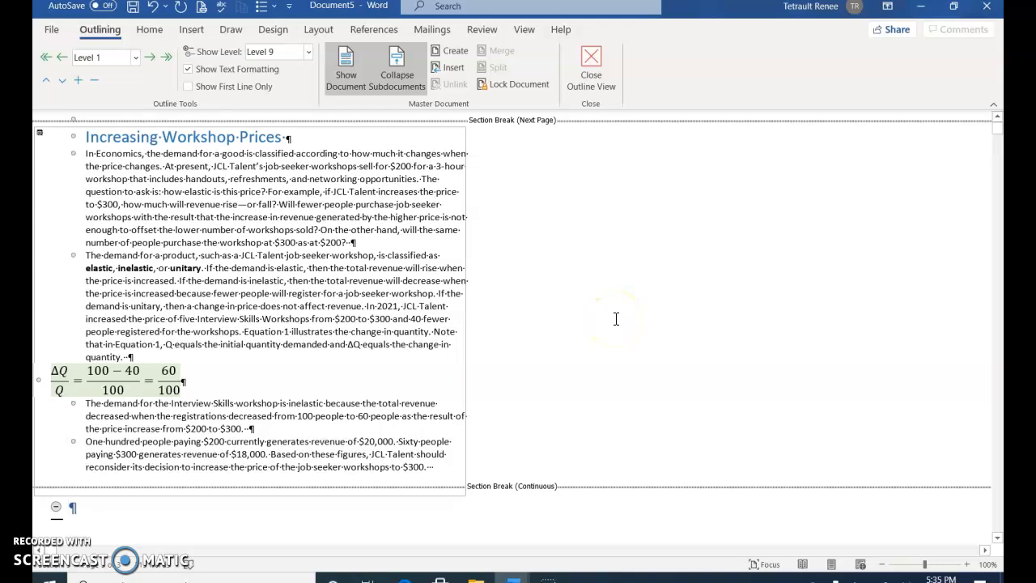
- Insert Support_WD_9_InfoSessions as a second subdocument below the first, without renaming any of its styles
click(598, 234)
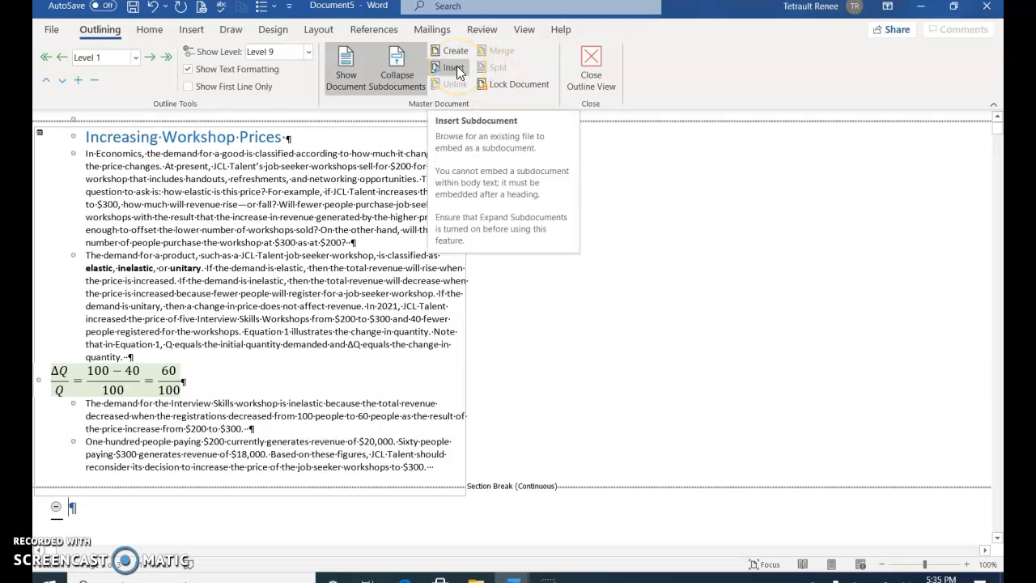
click(457, 71)
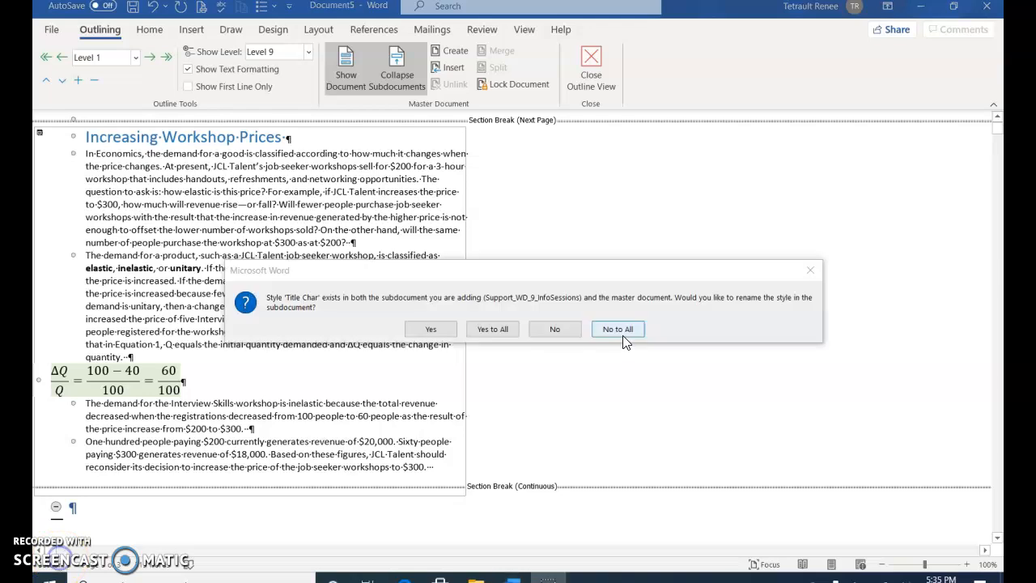
click(617, 328)
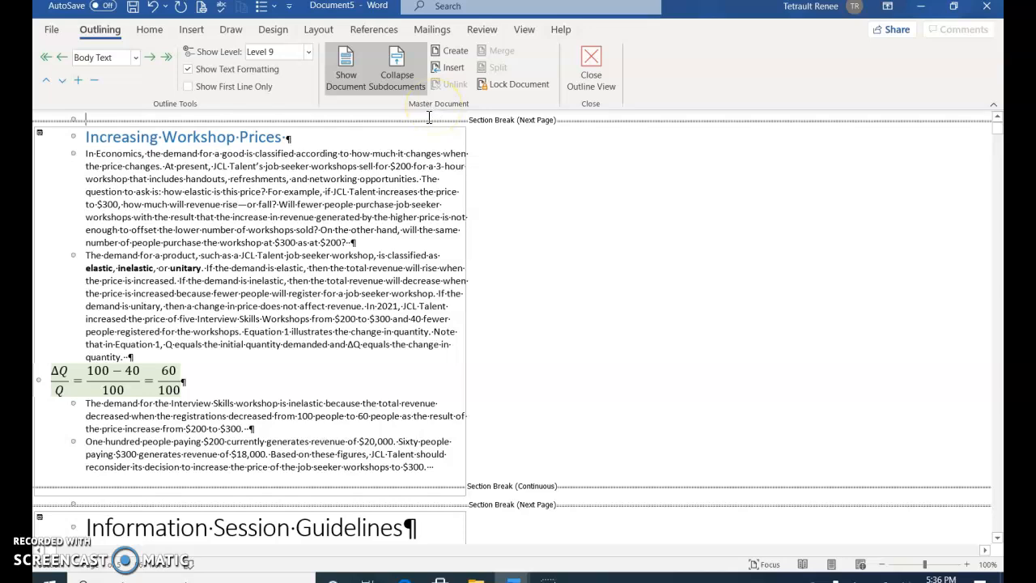
- Collapse the subdocuments and save the master document as IL_WD_9_JCLTalent_Master
click(396, 72)
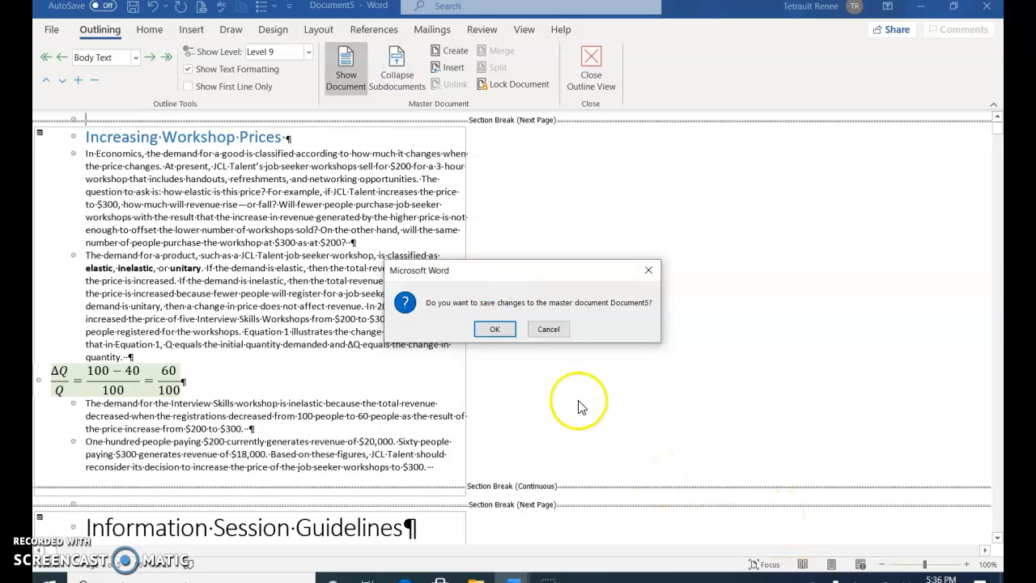
click(488, 331)
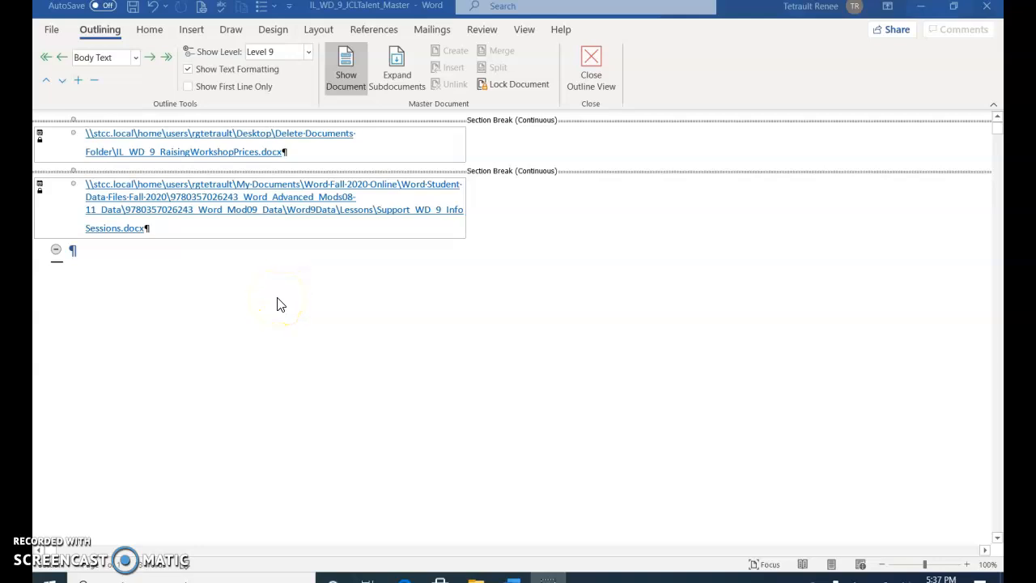
- Open the Support_WD_9_InfoSessions subdocument from its link in the master document, and close it after viewing
click(243, 212)
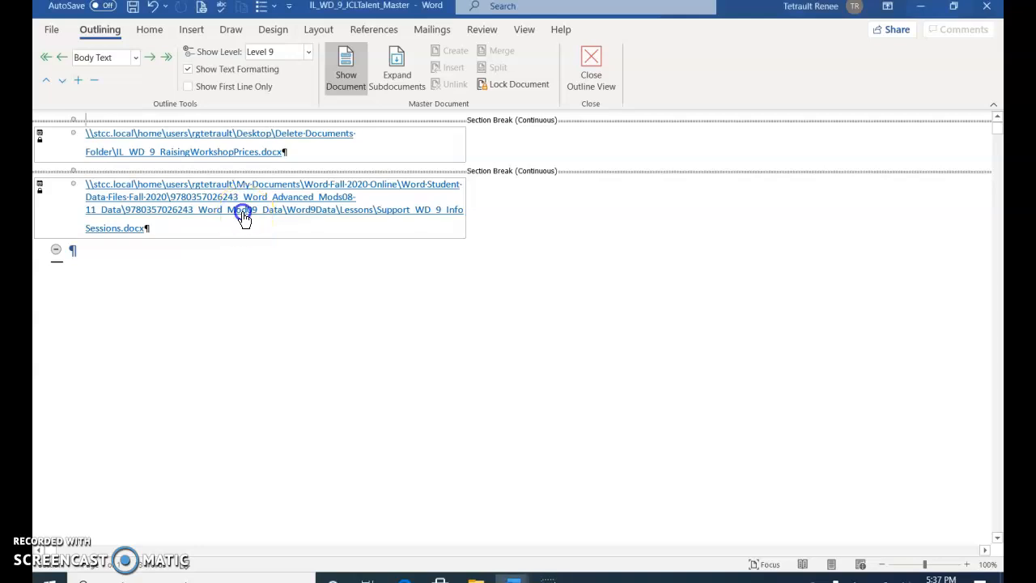
ctrl+click(243, 211)
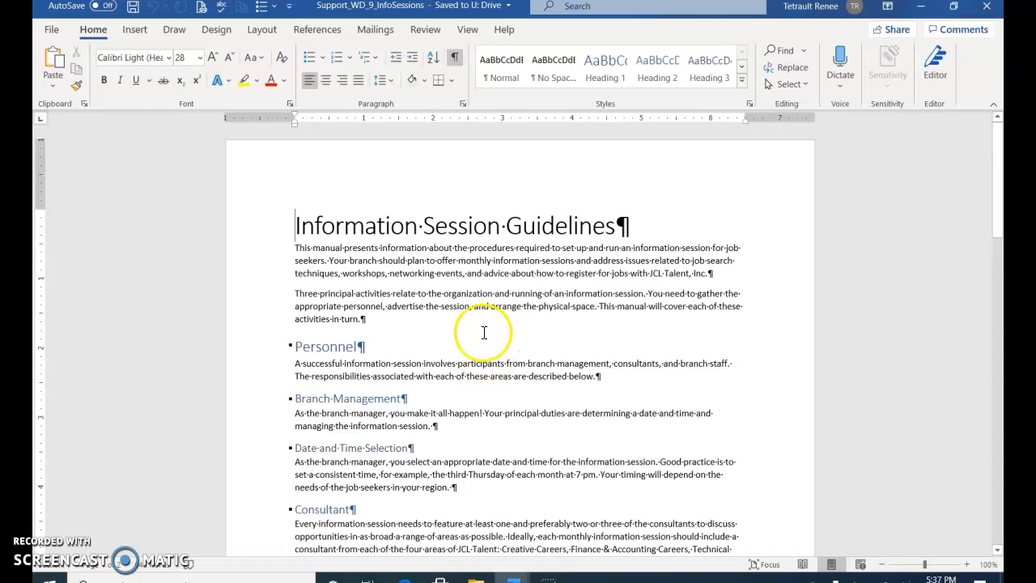
click(51, 32)
click(68, 371)
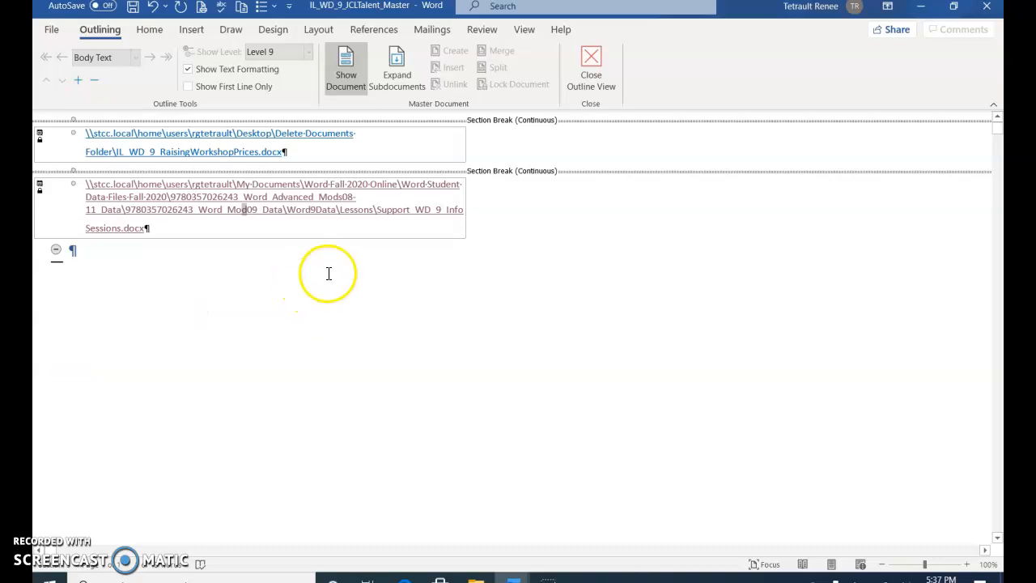
- Expand the subdocuments and unlink the whole Information Session Guidelines subdocument from the master document
click(409, 81)
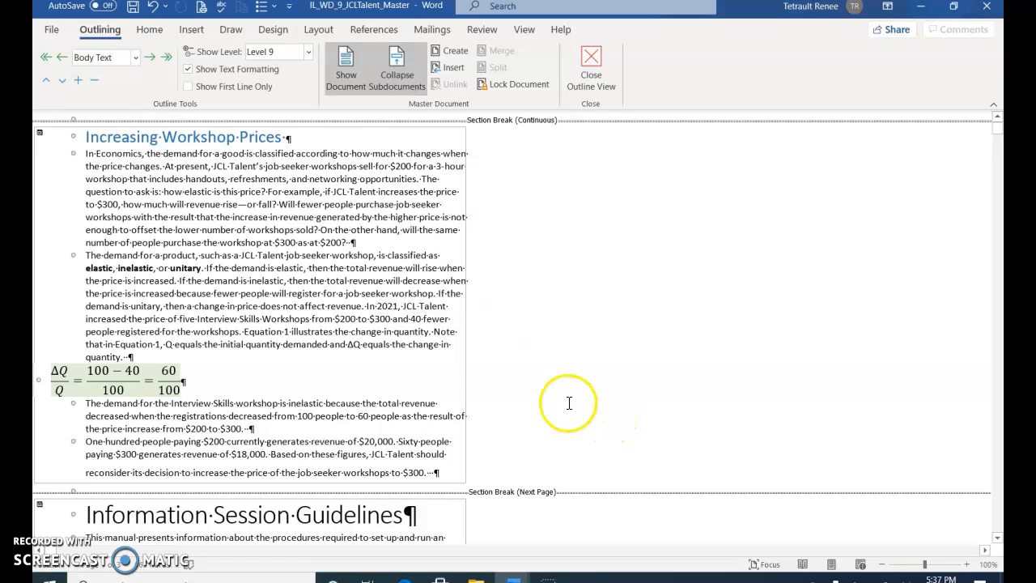
scroll(121, 520, down, 1)
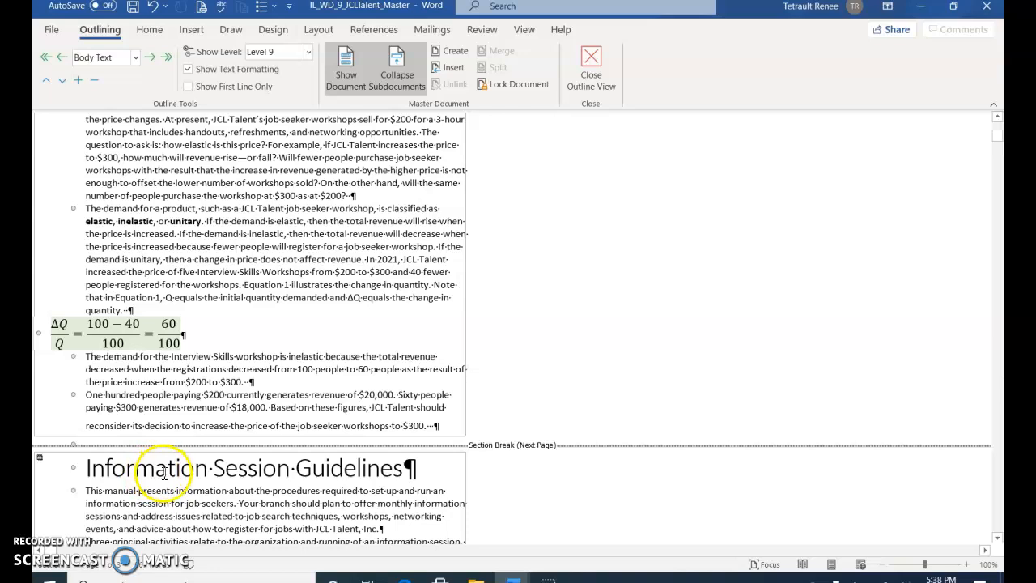
scroll(135, 477, down, 1)
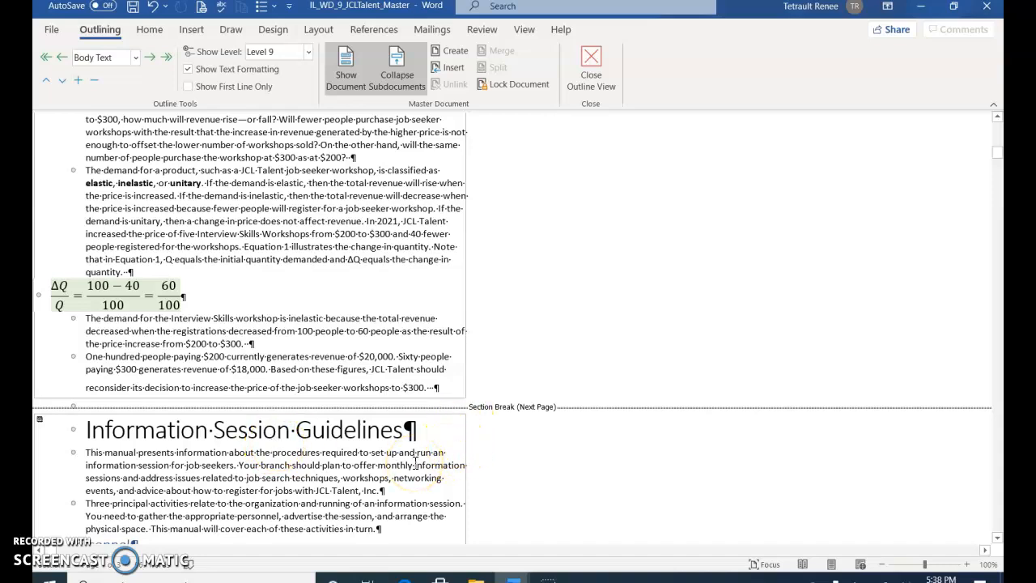
scroll(415, 463, down, 1)
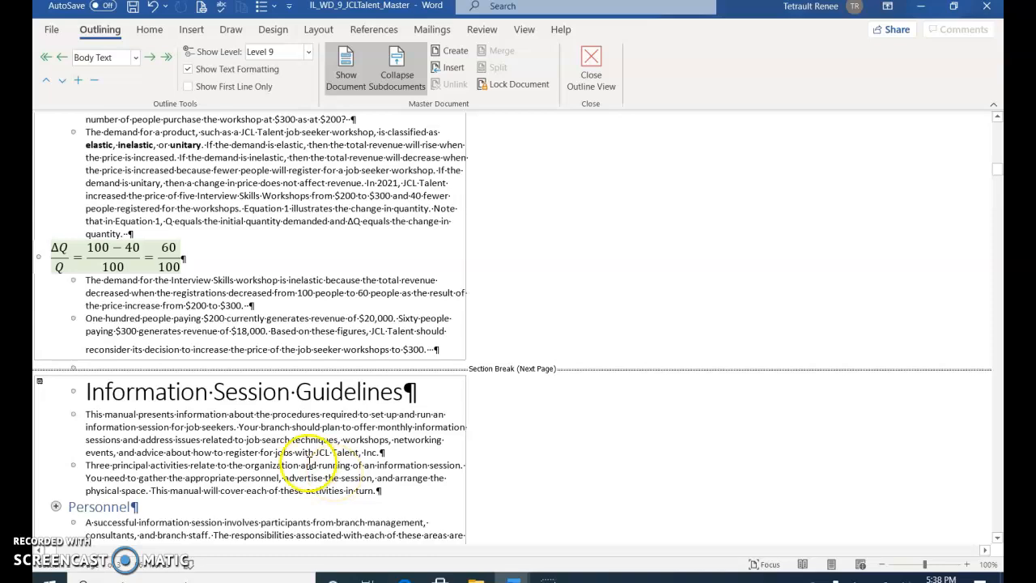
click(87, 390)
drag(87, 390, 375, 489)
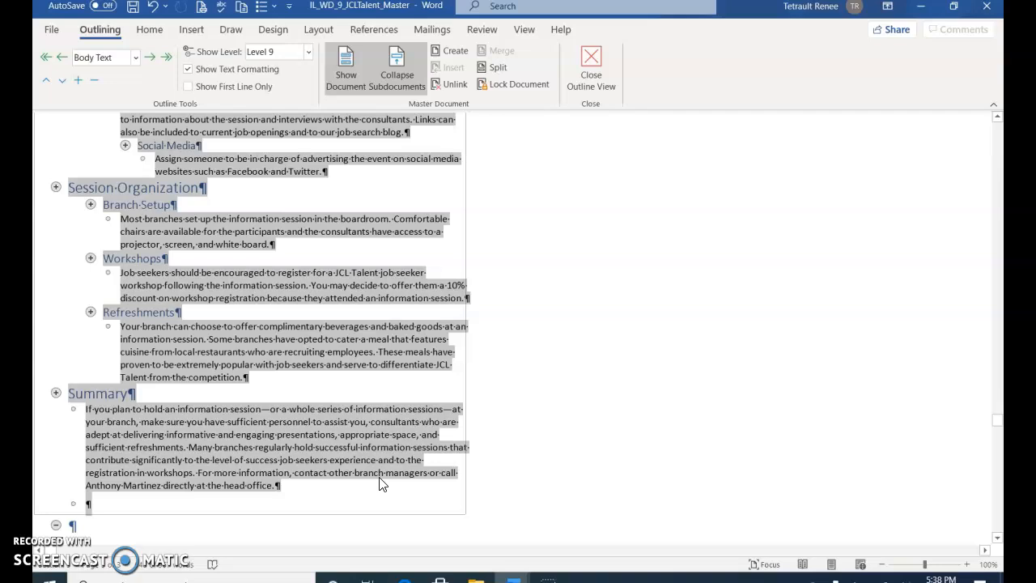
scroll(382, 483, up, 8)
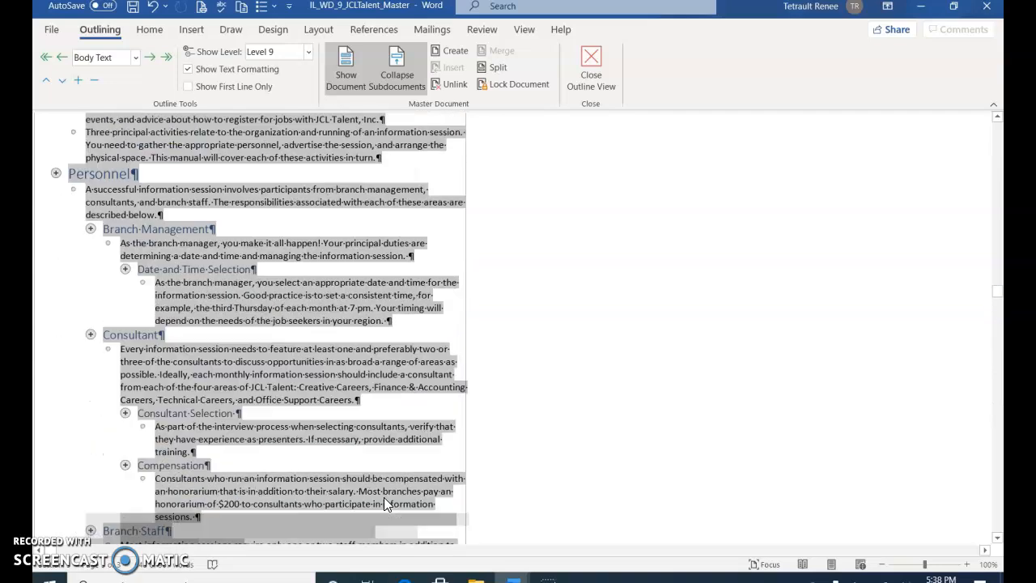
scroll(384, 497, up, 5)
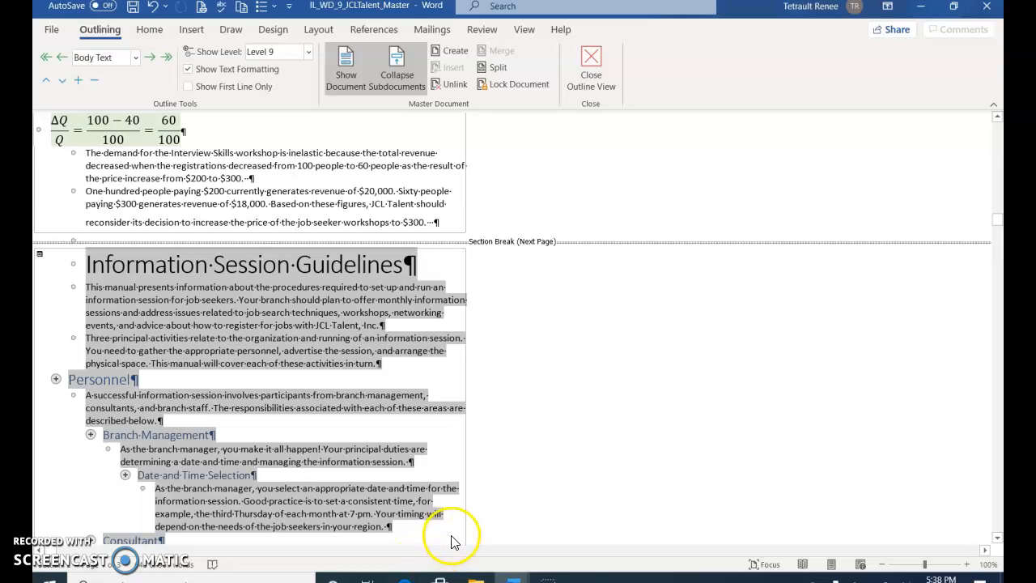
click(461, 85)
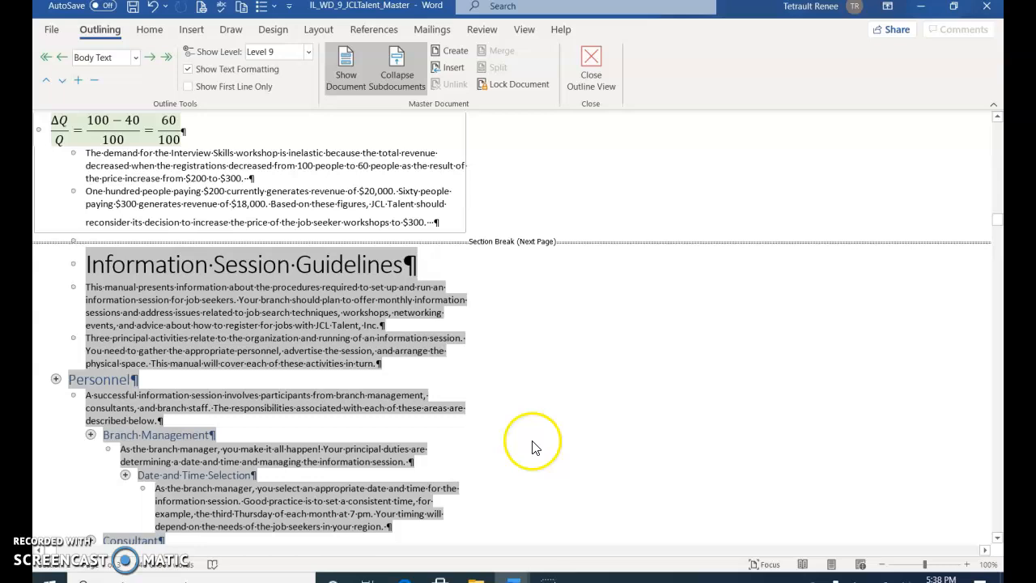
scroll(550, 447, up, 5)
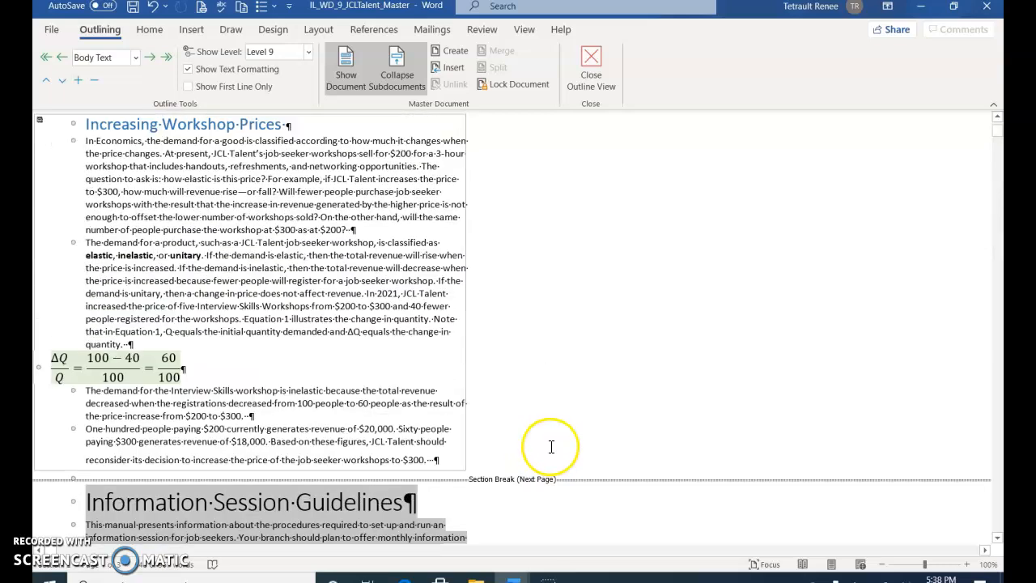
scroll(550, 446, up, 1)
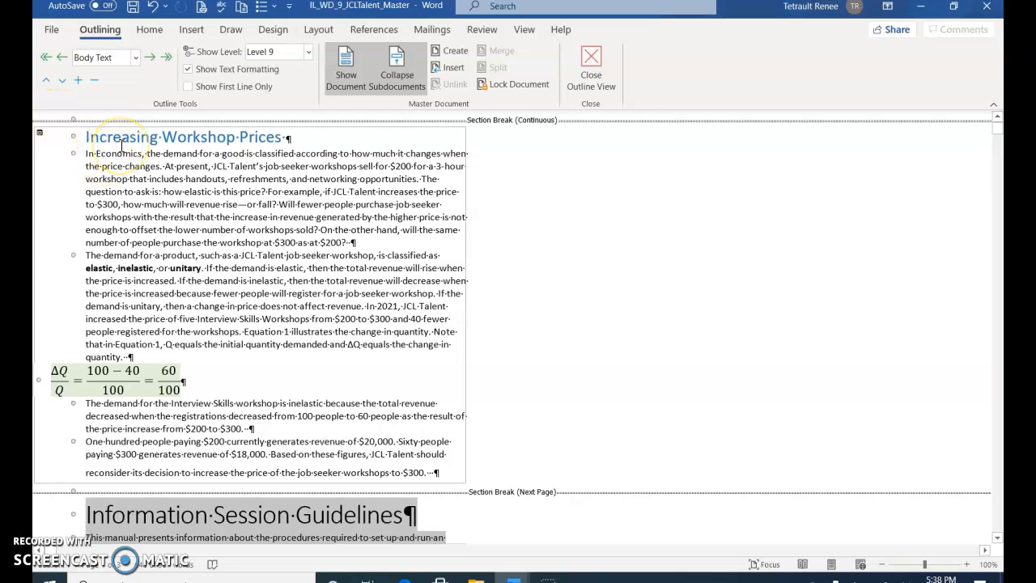
drag(88, 137, 465, 477)
scroll(453, 404, down, 3)
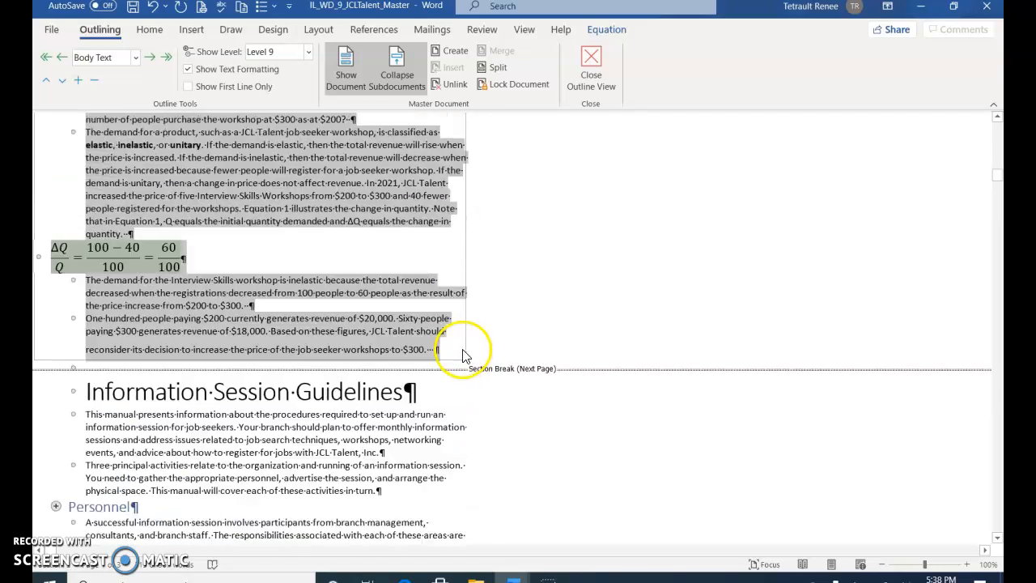
scroll(469, 332, up, 2)
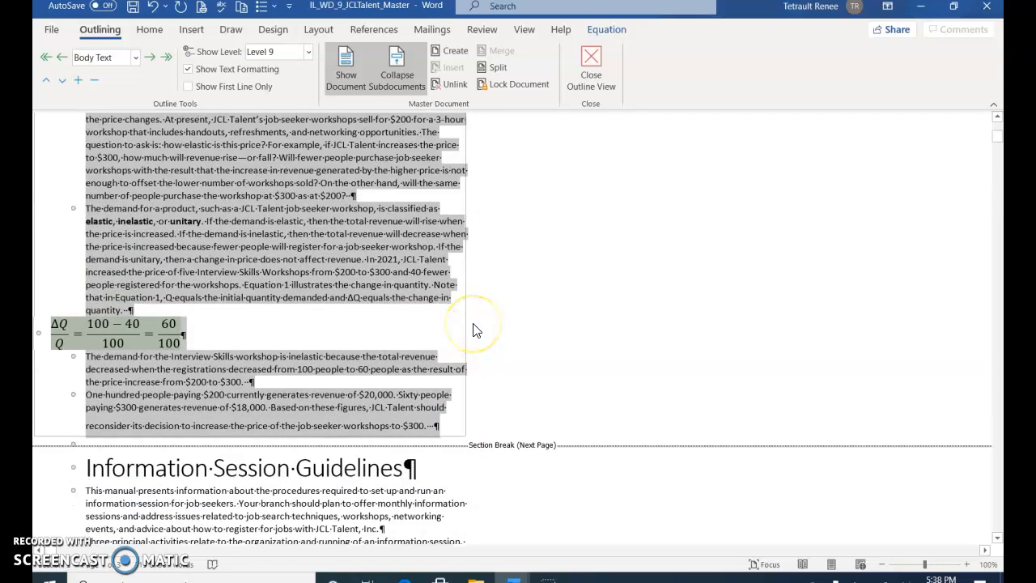
scroll(485, 315, up, 1)
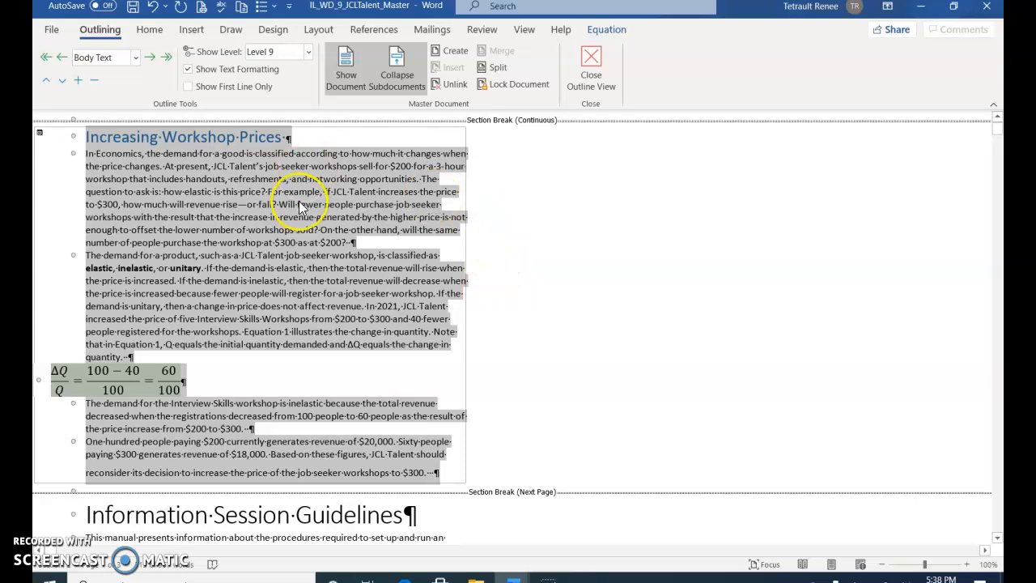
click(111, 182)
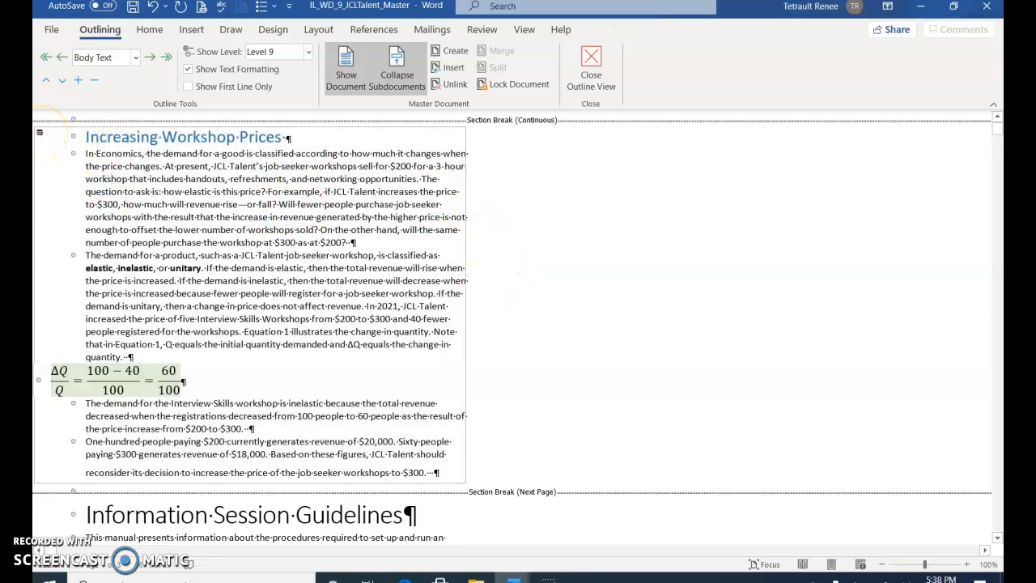
- Lock the Increasing Workshop Prices subdocument and try to edit its text
click(39, 132)
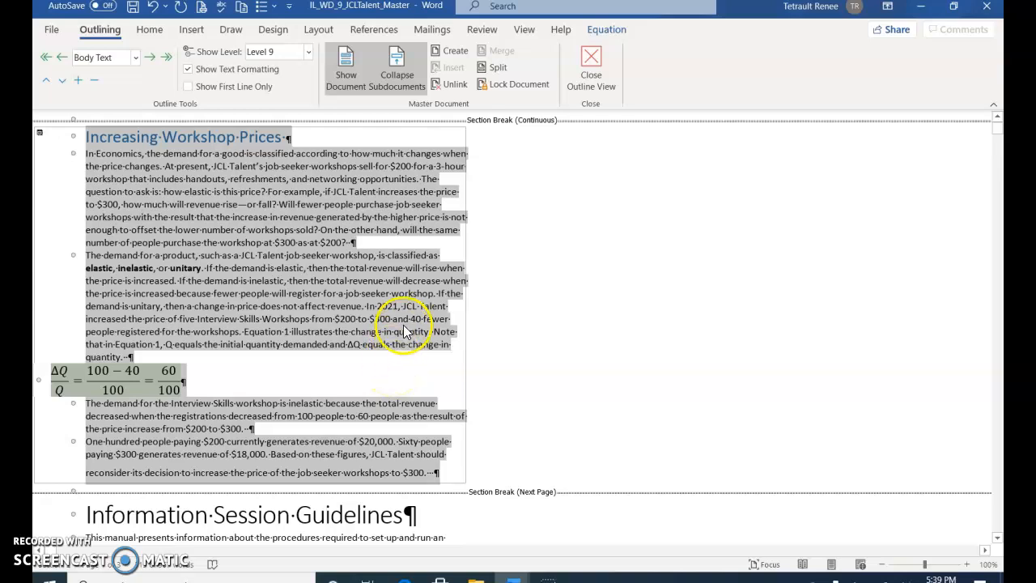
click(518, 89)
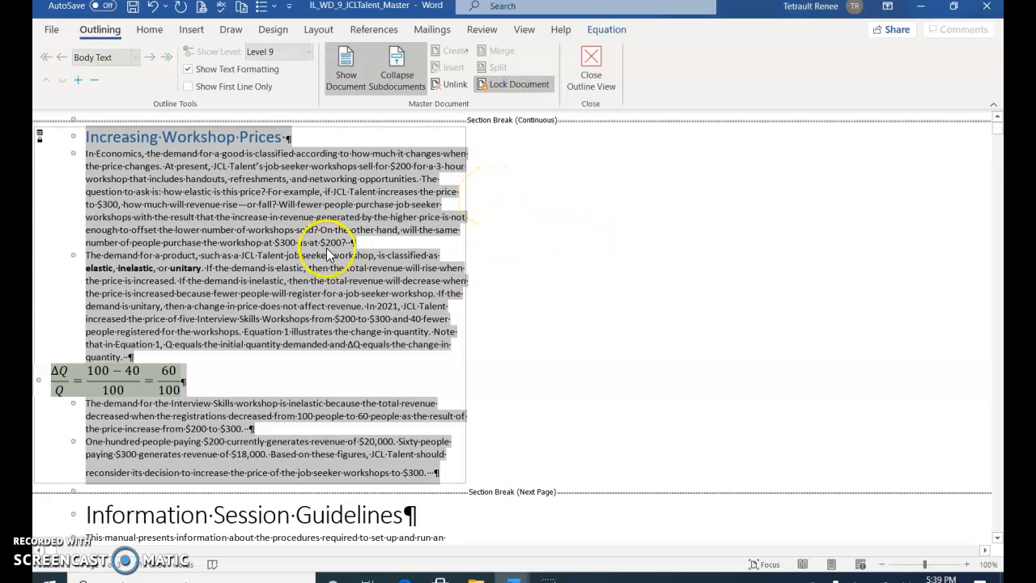
click(238, 217)
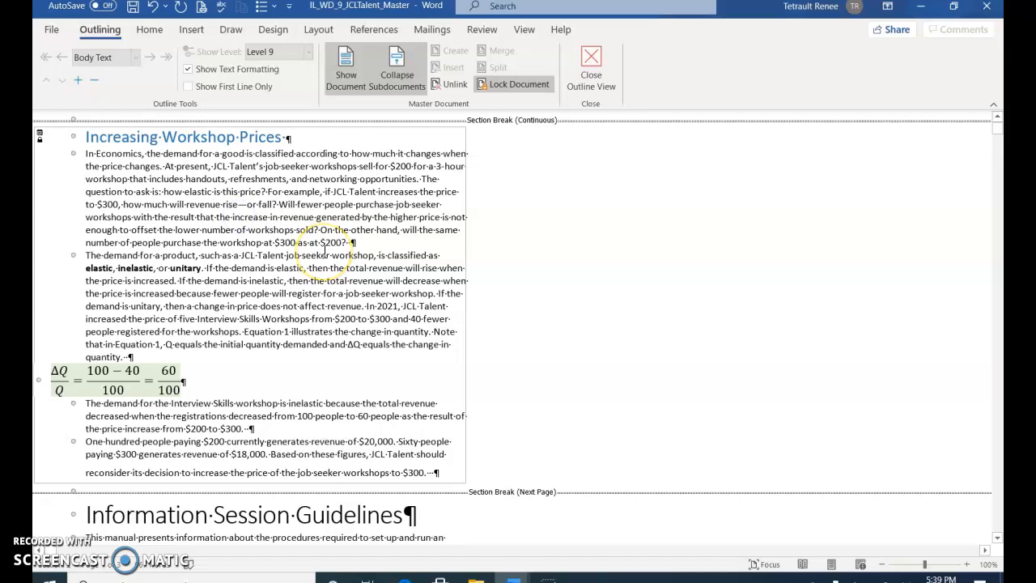
click(313, 269)
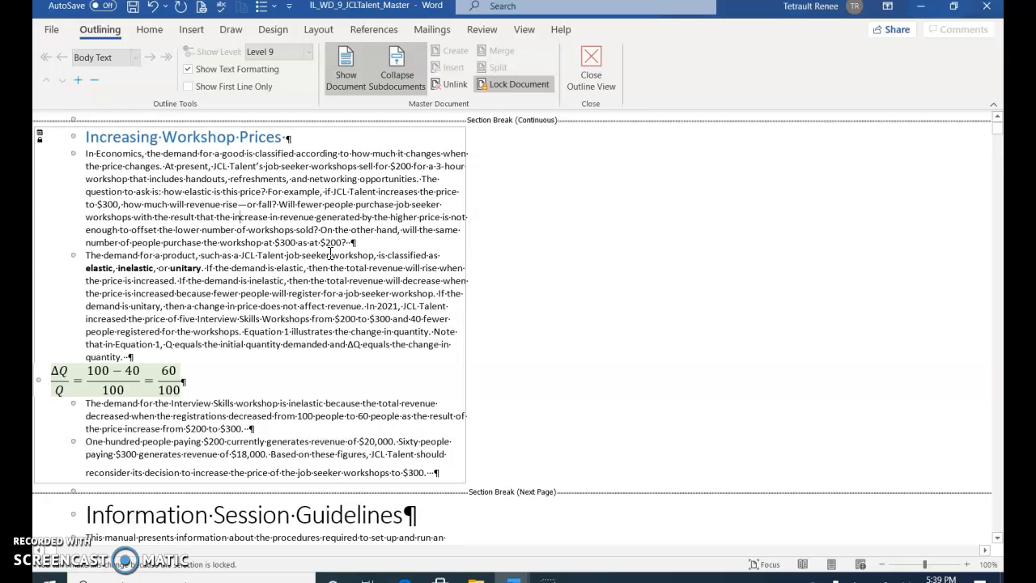
- Mark the master document as final and return to the document view
click(51, 29)
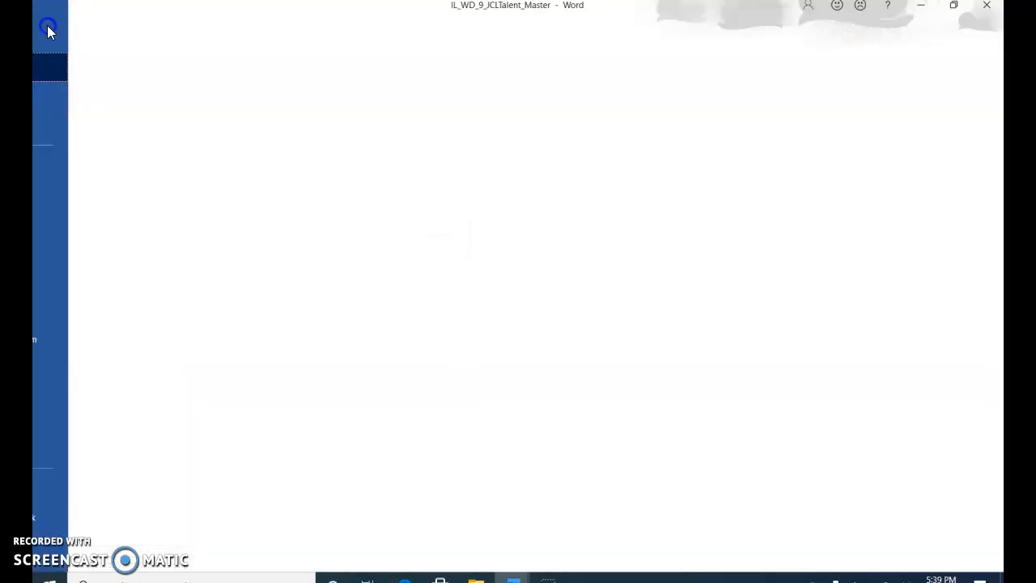
click(73, 166)
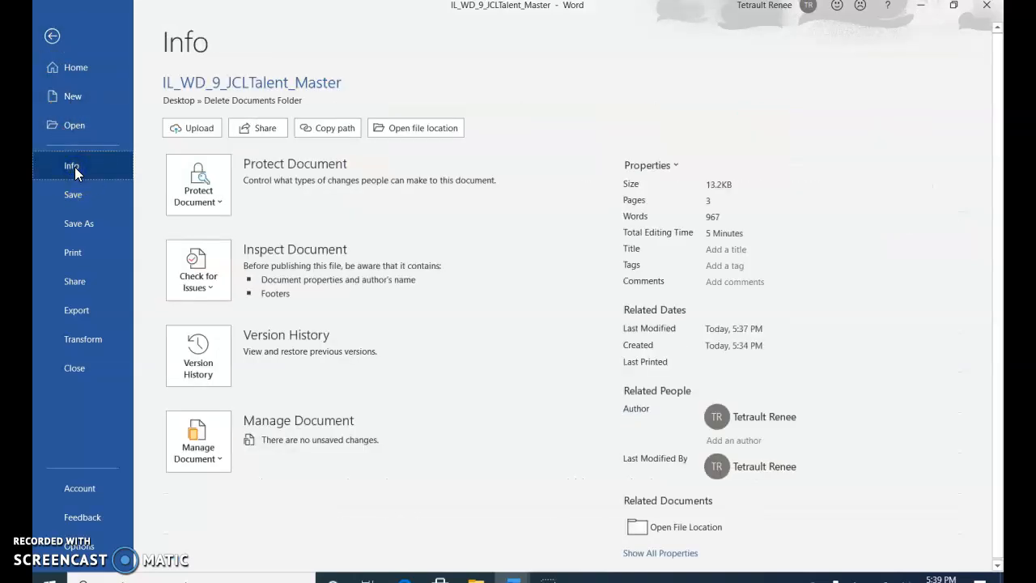
click(199, 188)
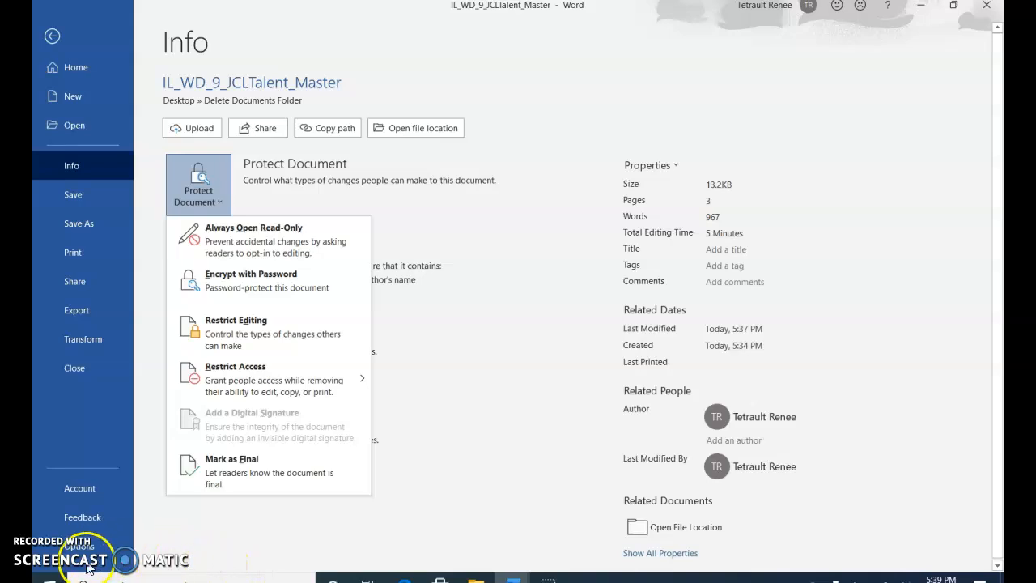
click(207, 197)
click(207, 197)
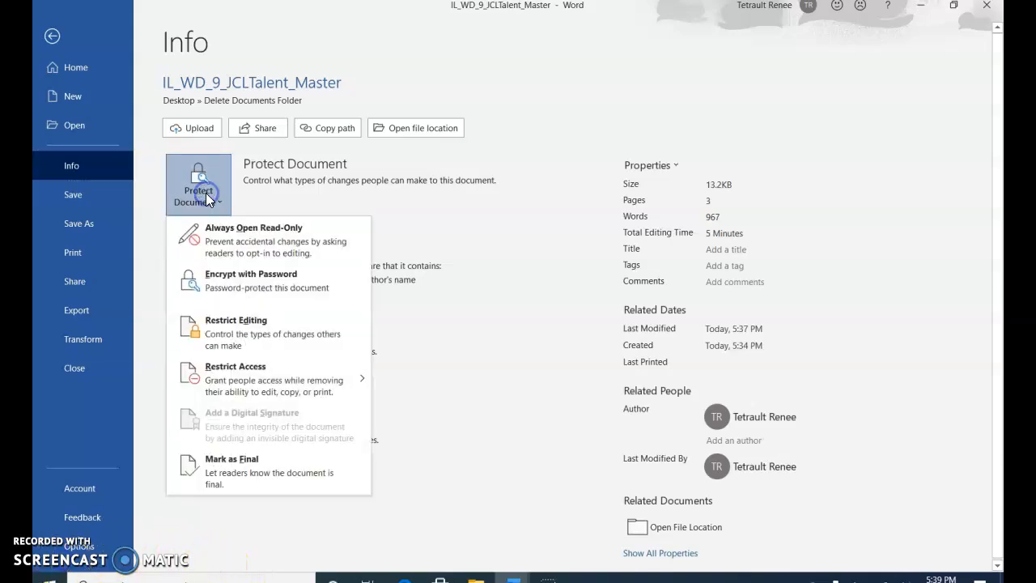
click(234, 467)
click(496, 330)
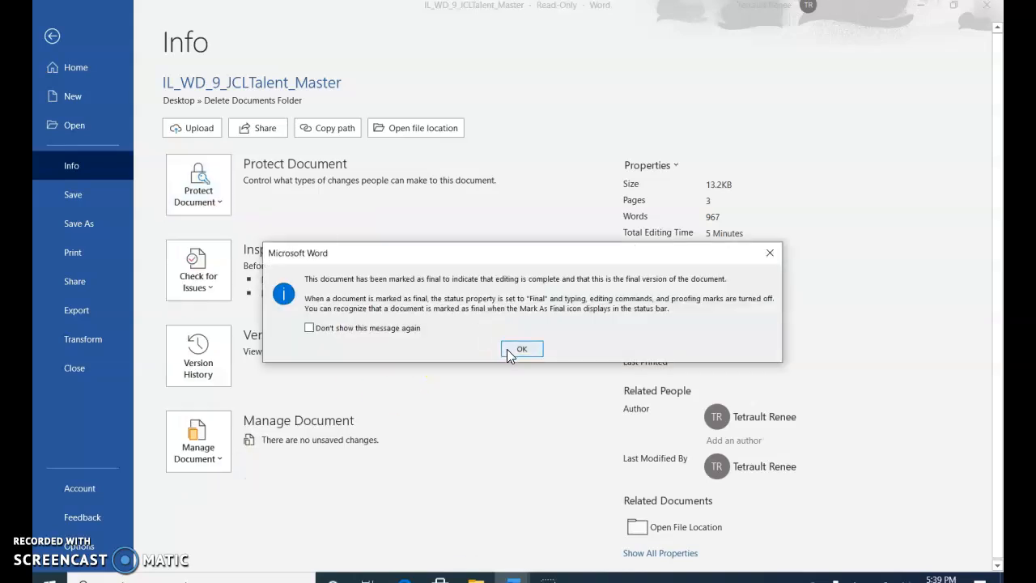
click(521, 349)
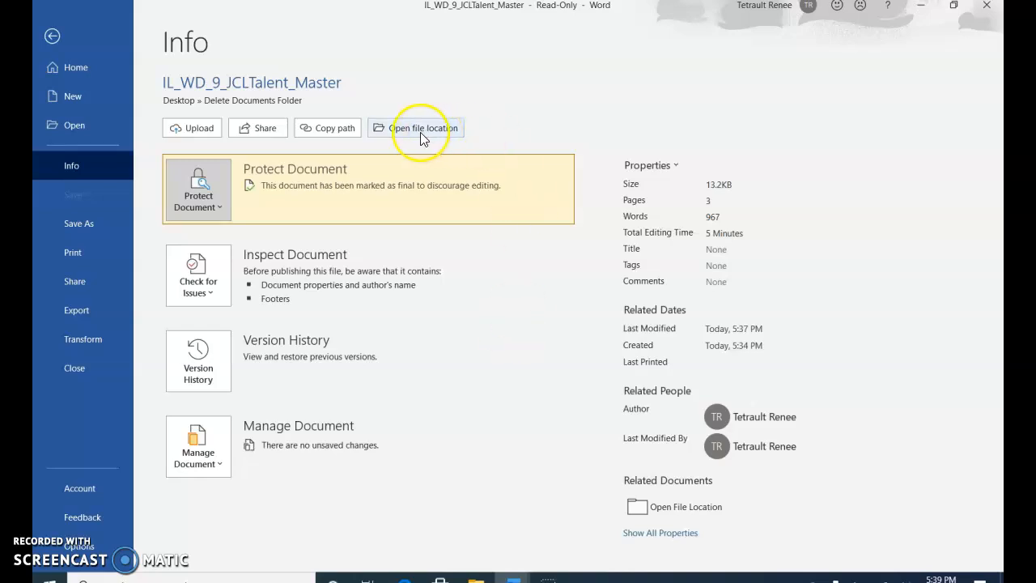
click(78, 48)
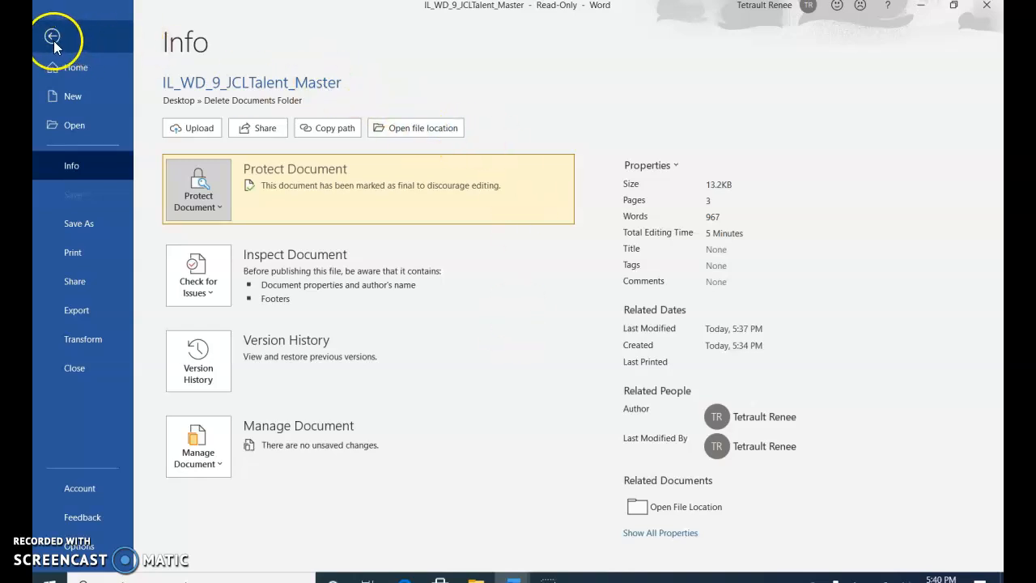
click(54, 41)
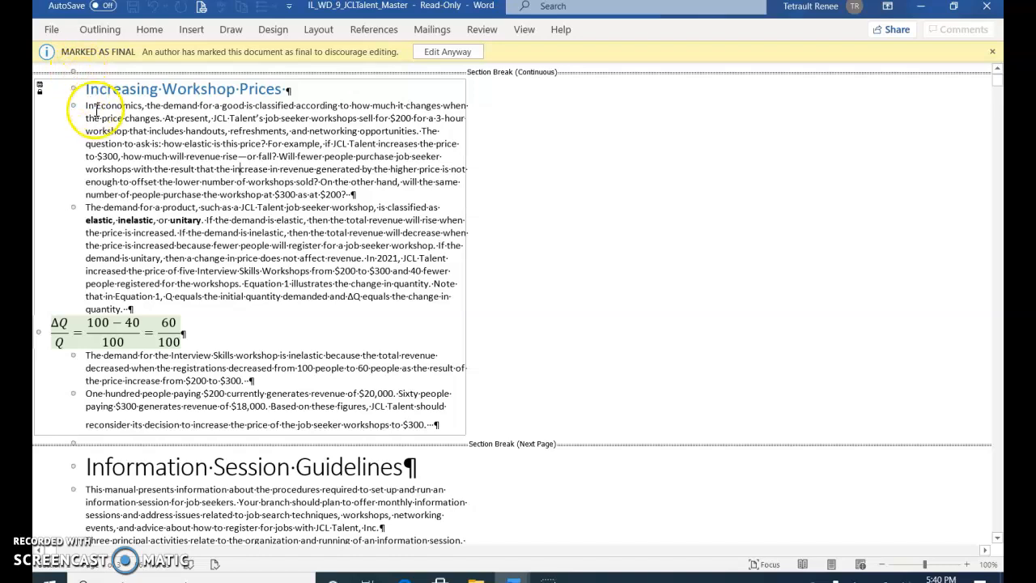